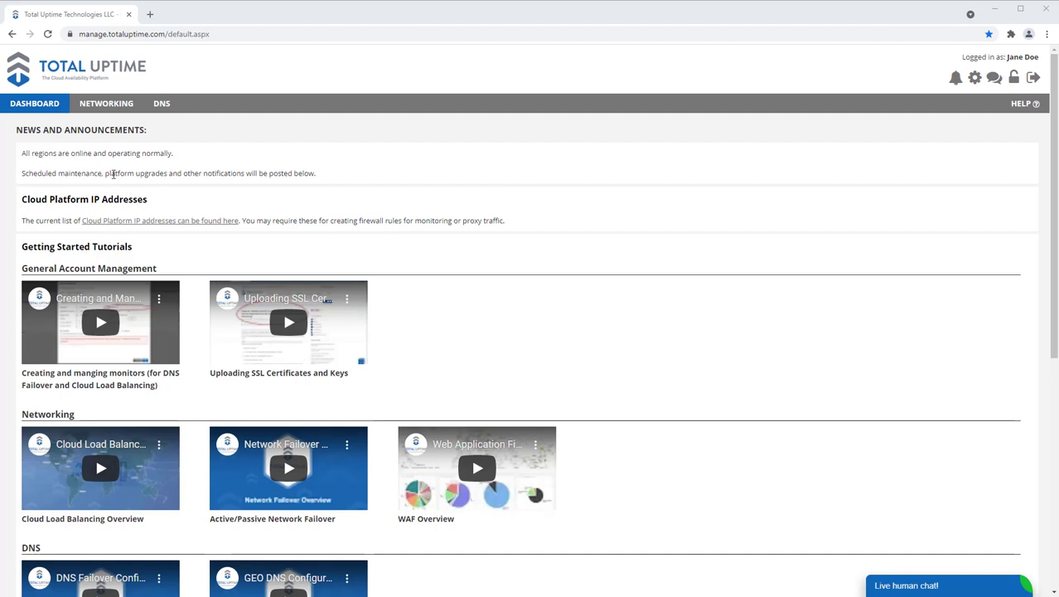
Start adding a new custom monitor under the Networking monitors, with HTTP as its type.
click(169, 111)
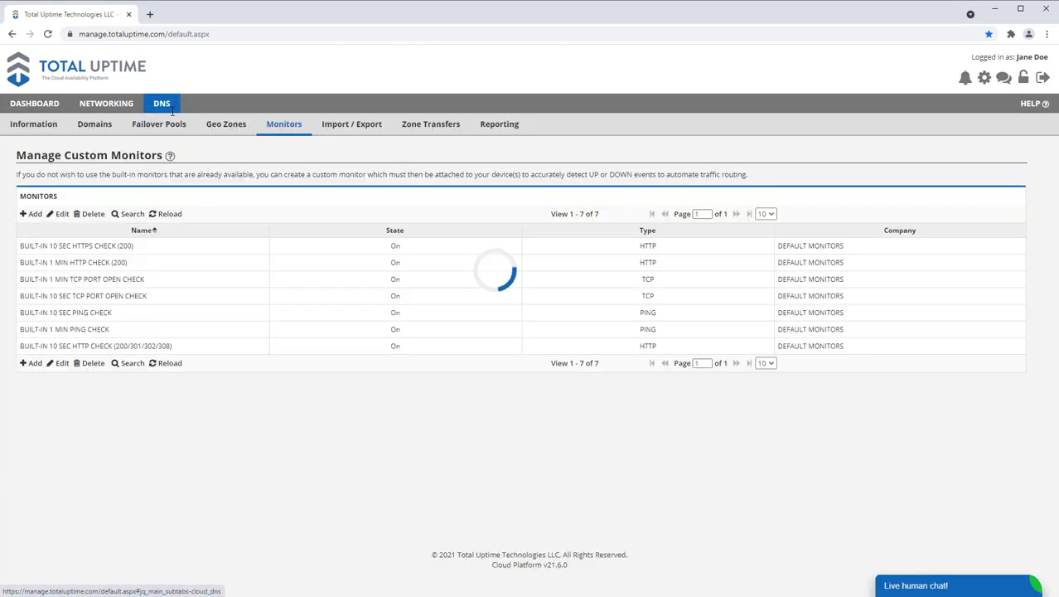
click(106, 104)
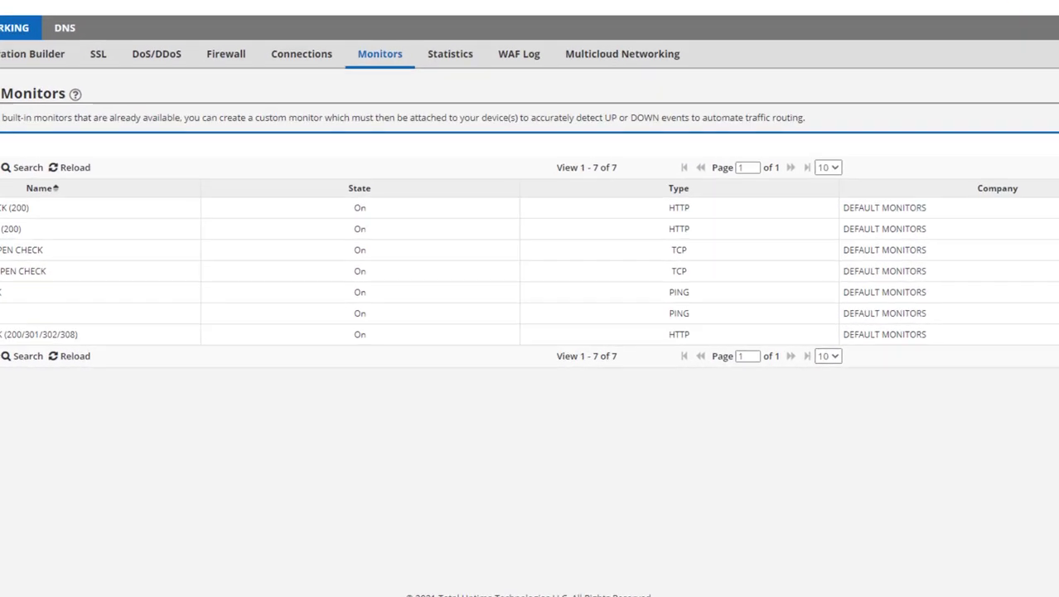
click(31, 214)
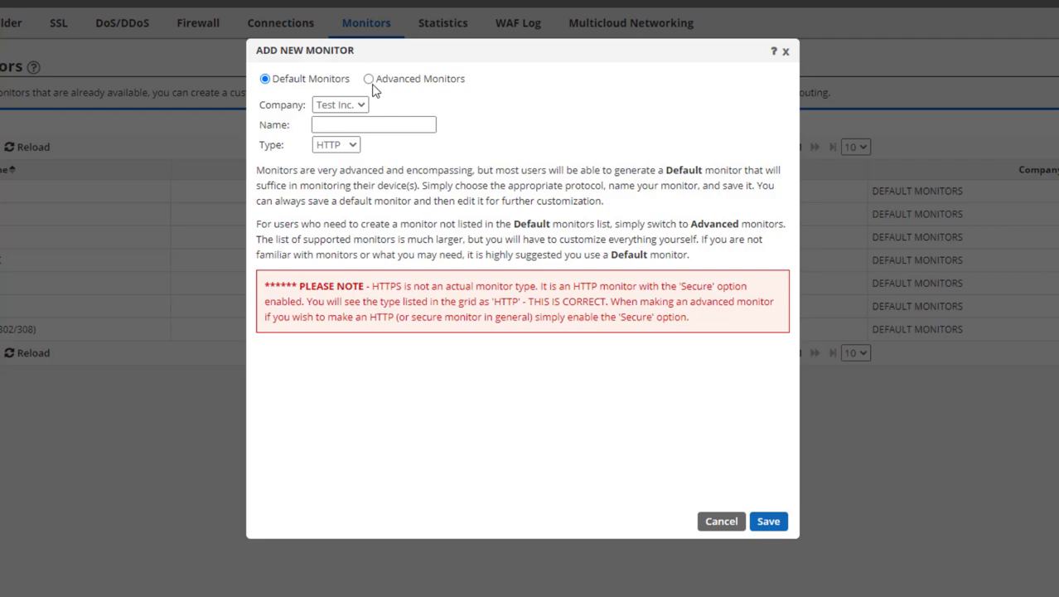
click(341, 145)
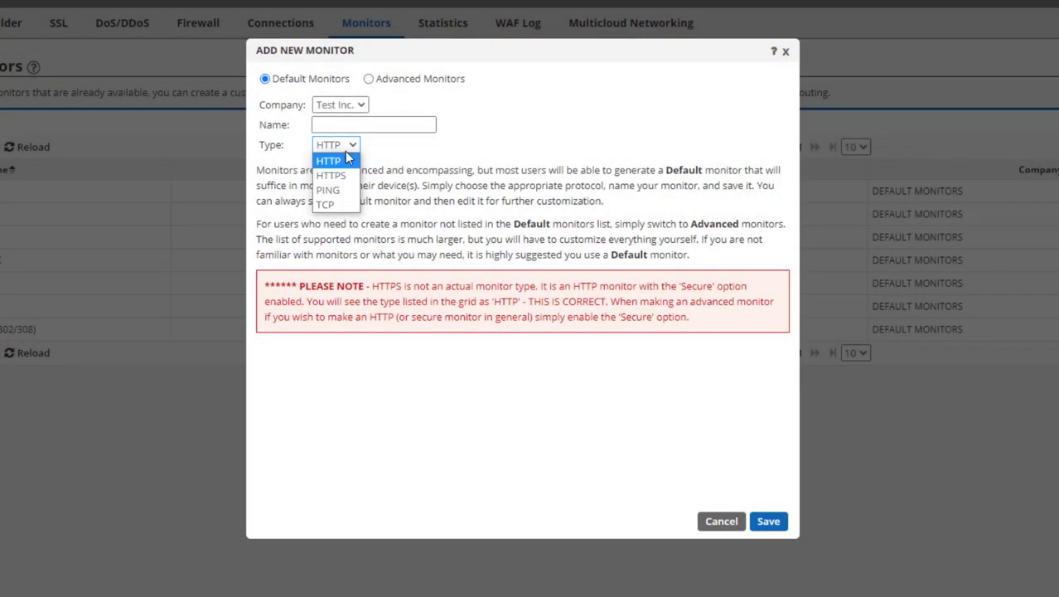
click(348, 159)
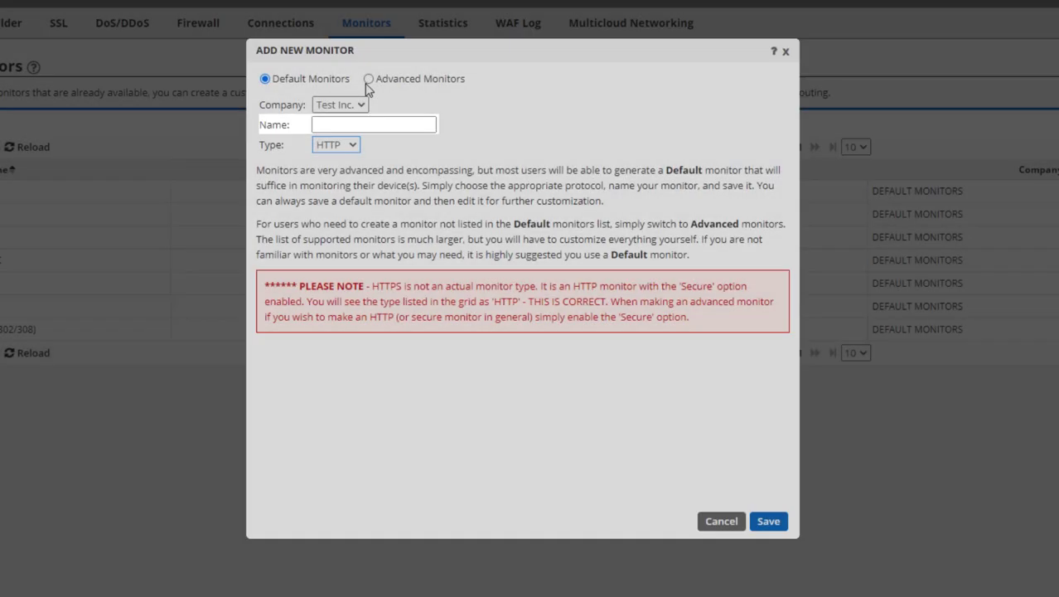
Switch the new monitor to Advanced Monitors and name it Web Server Monitor.
click(368, 80)
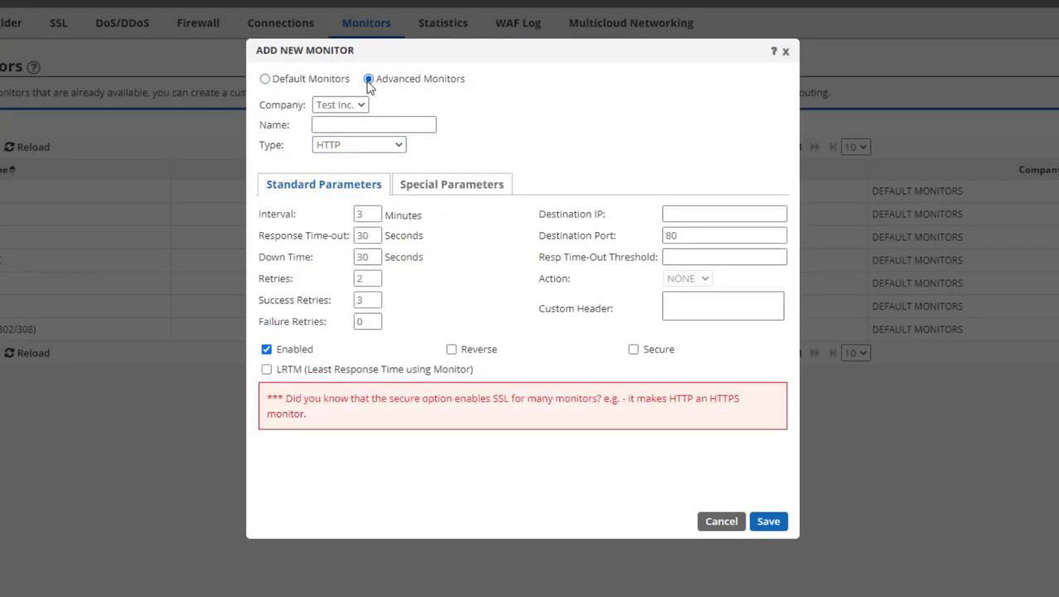
click(365, 123)
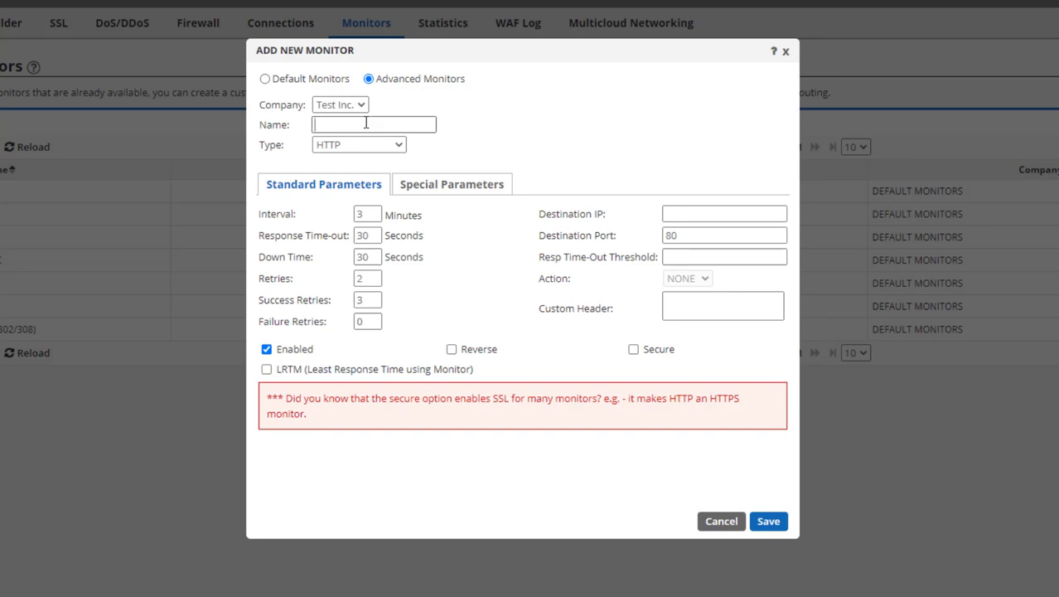
text(Web Server Monitor)
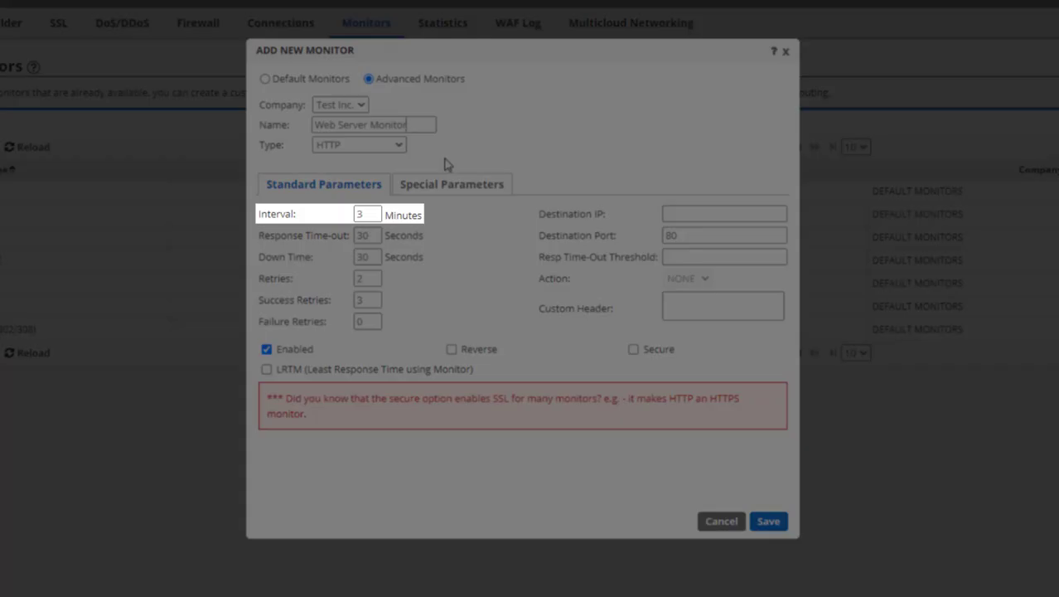
Set the monitor's interval to 1 minute and its response time-out to 15 seconds.
click(373, 214)
key(BackSpace)
text(1)
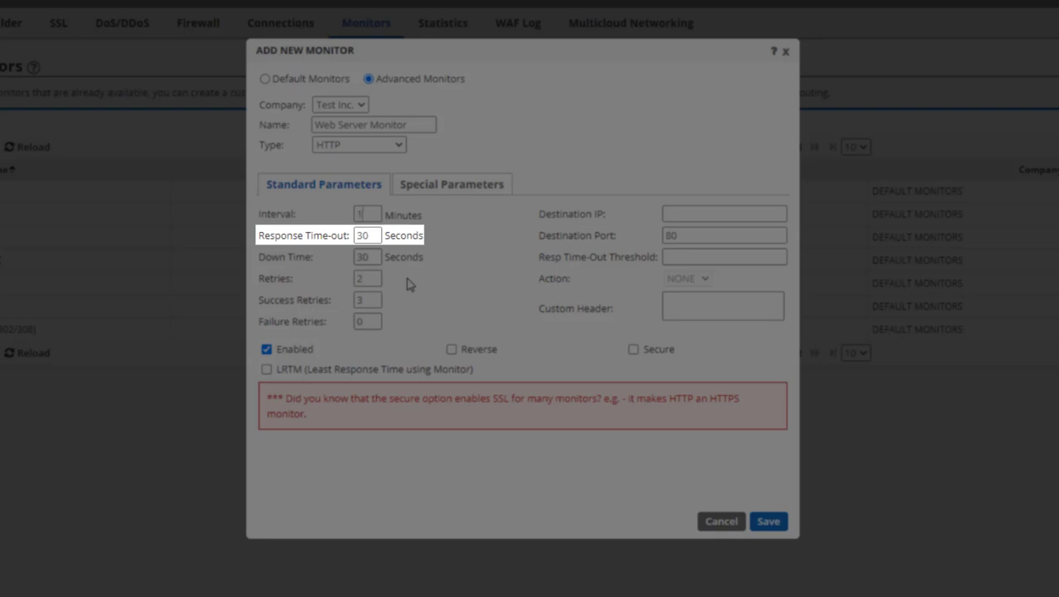
double_click(374, 237)
text(15)
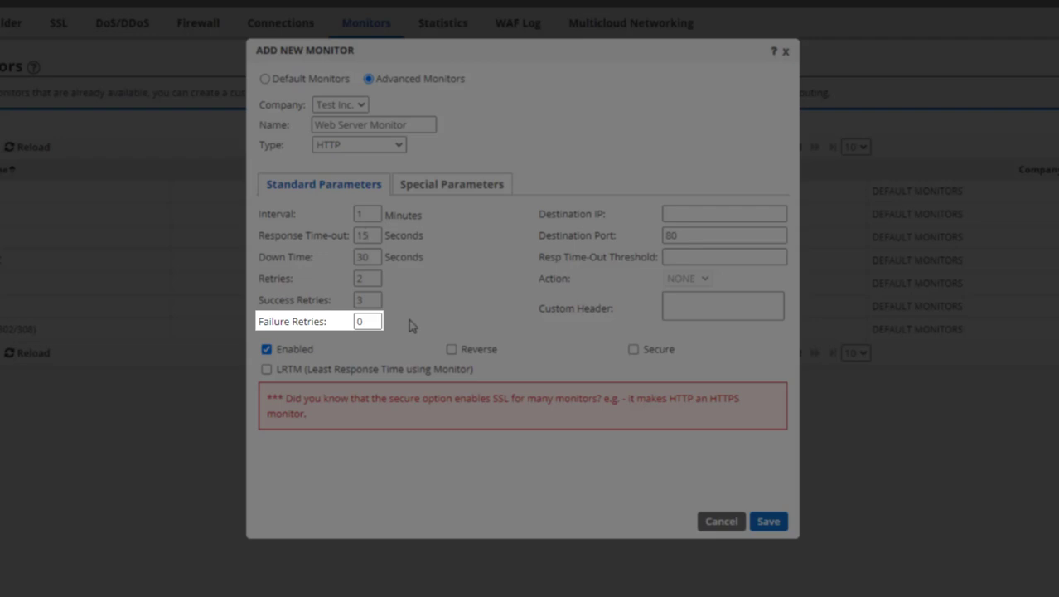
Try 3 retries and 4 failure retries, and restore retries to 2 and failure retries to 0.
click(379, 278)
key(BackSpace)
text(3)
key(Tab)
key(Tab)
text(4)
key(BackSpace)
text(0)
click(381, 277)
key(BackSpace)
text(2)
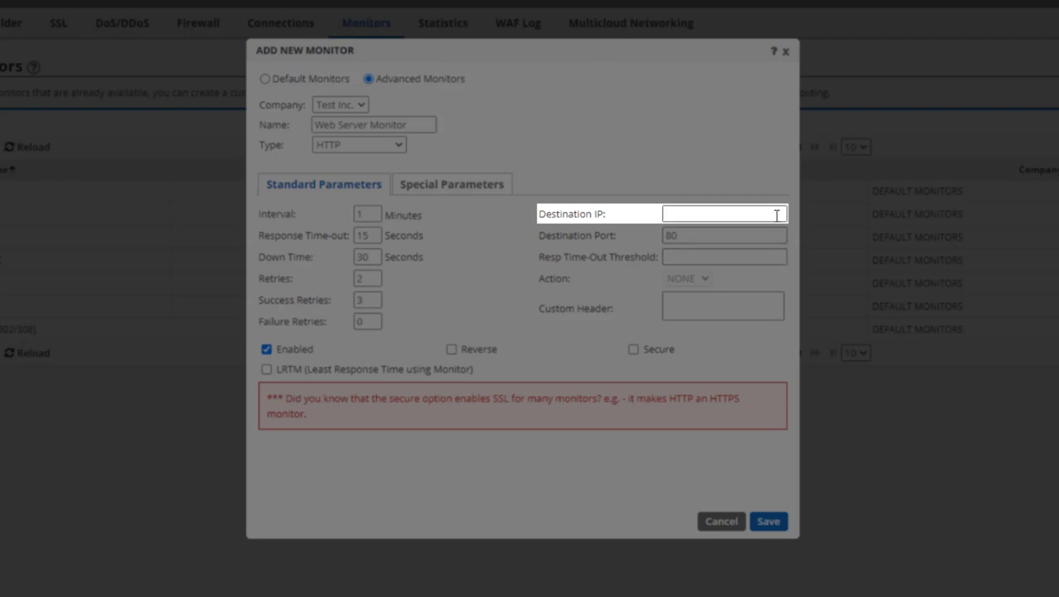
Try 203.0.113.59 as the monitor's destination IP.
text(203.0.113.59)
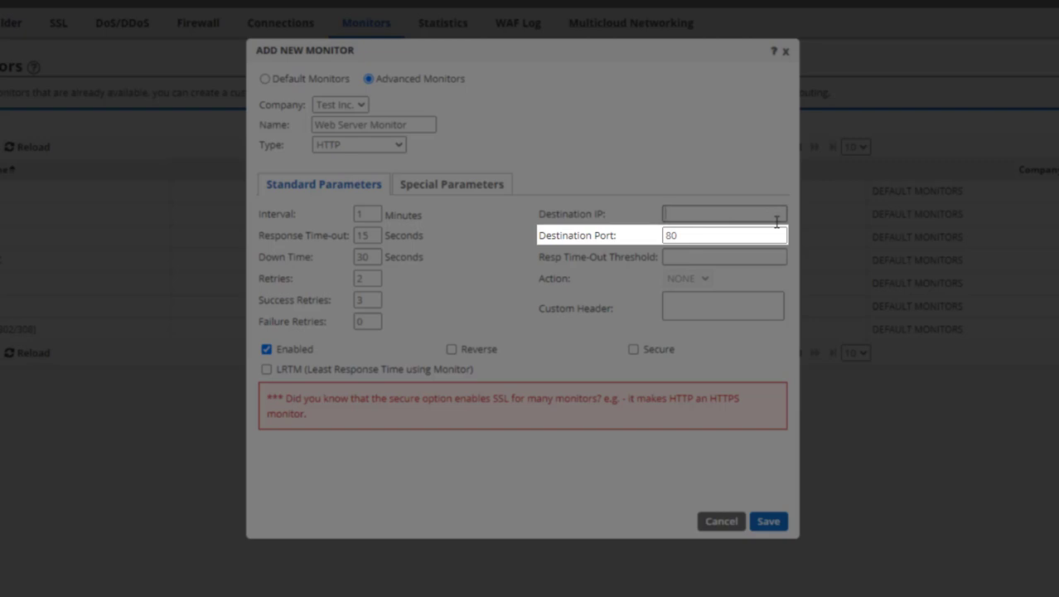
Set the destination port to 443 and enable the Secure option for the monitor.
click(775, 237)
key(BackSpace)
key(BackSpace)
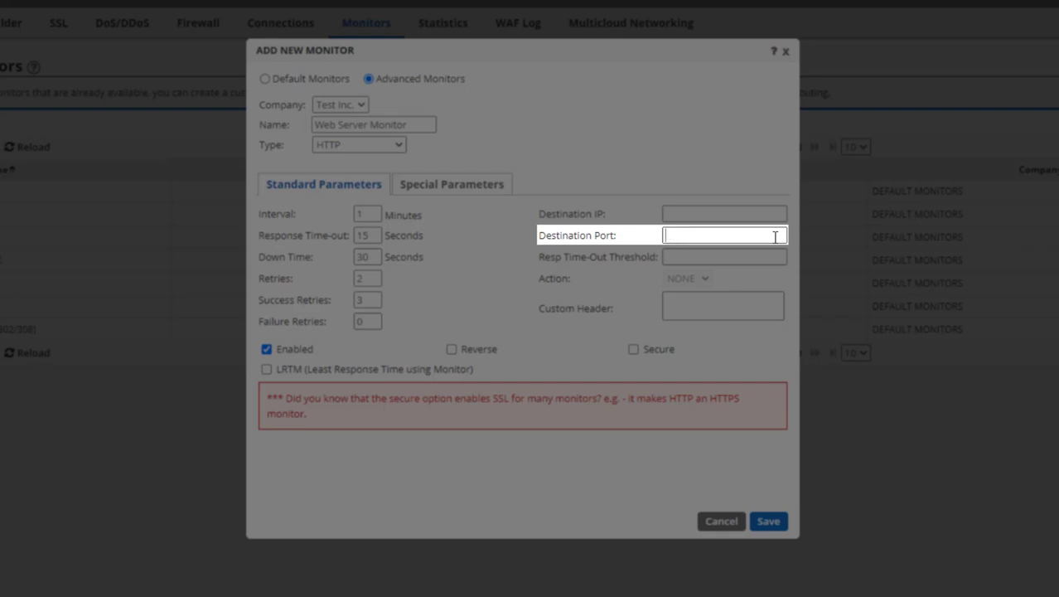
text(443)
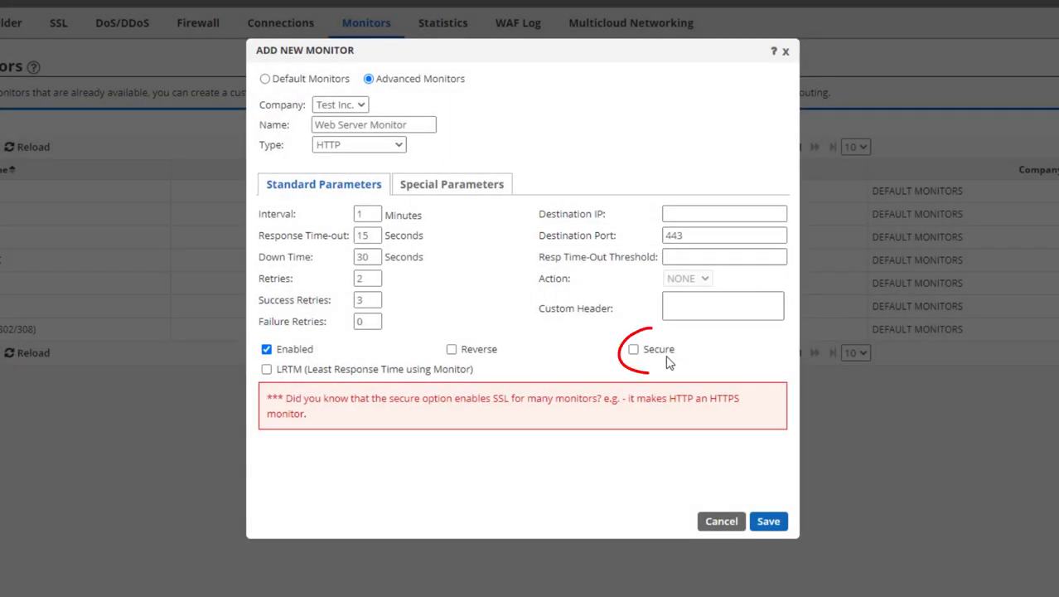
click(670, 351)
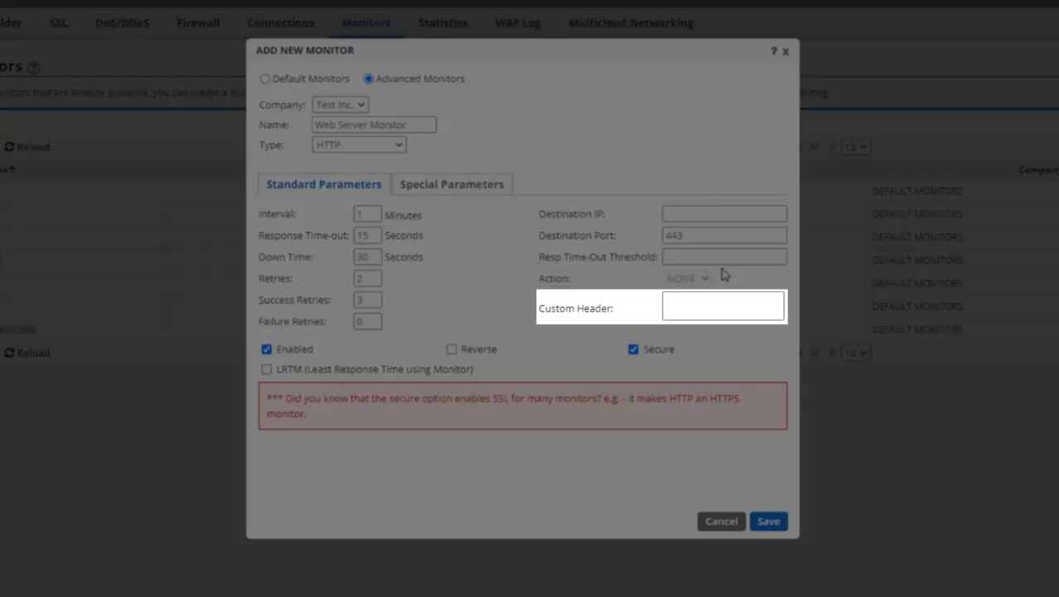
click(718, 300)
text(www.example.com)
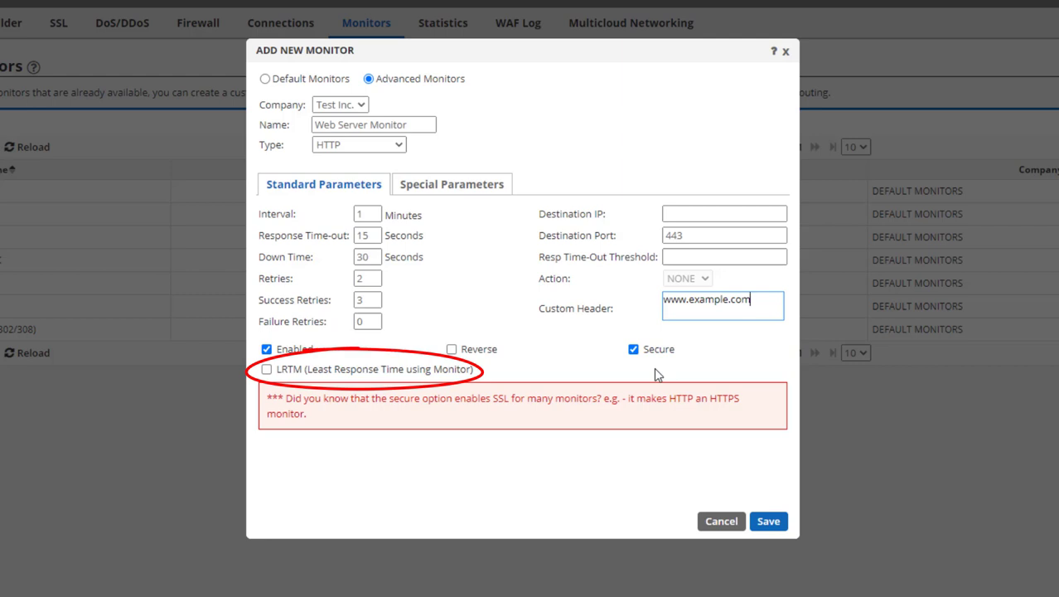
click(430, 370)
Set the HTTP request in the special parameters to GET /directory/page.php.
click(431, 194)
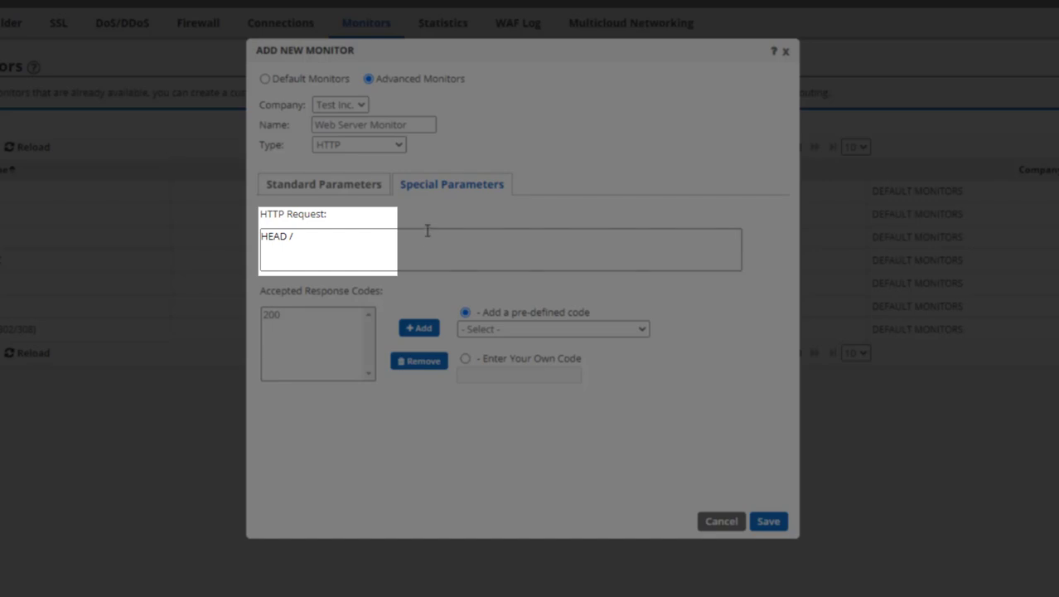
click(425, 232)
text(directory/page.php)
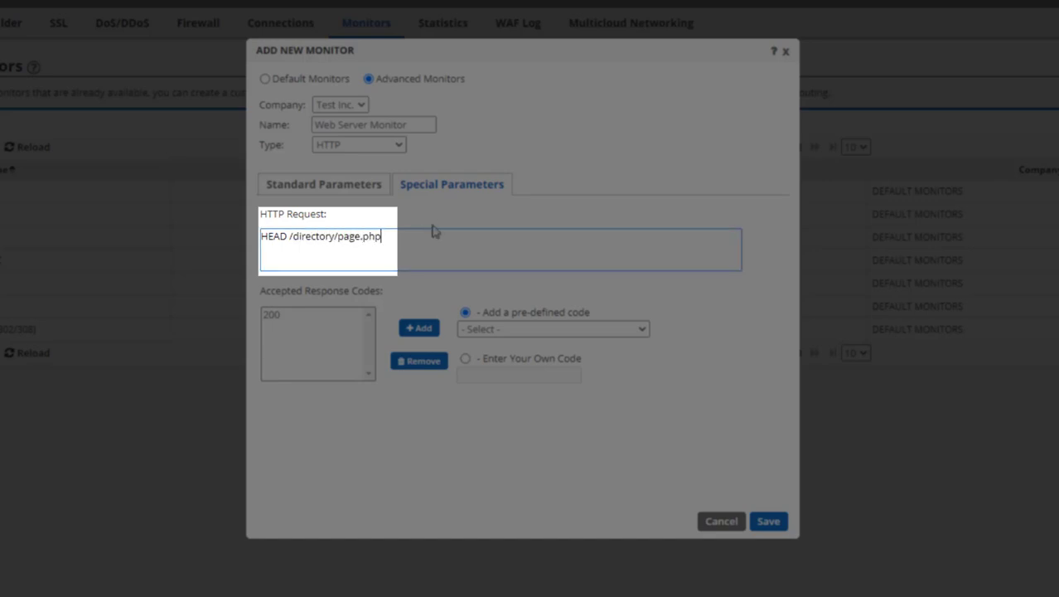
double_click(266, 239)
key(BackSpace)
text(GET)
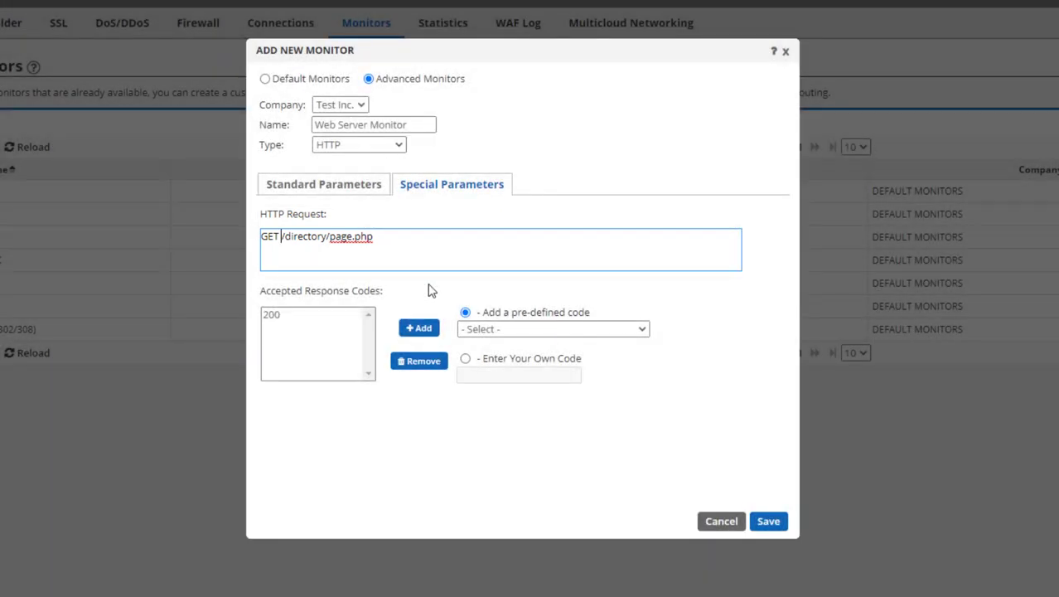
Add the pre-defined code 302 - Found to the accepted response codes.
click(487, 330)
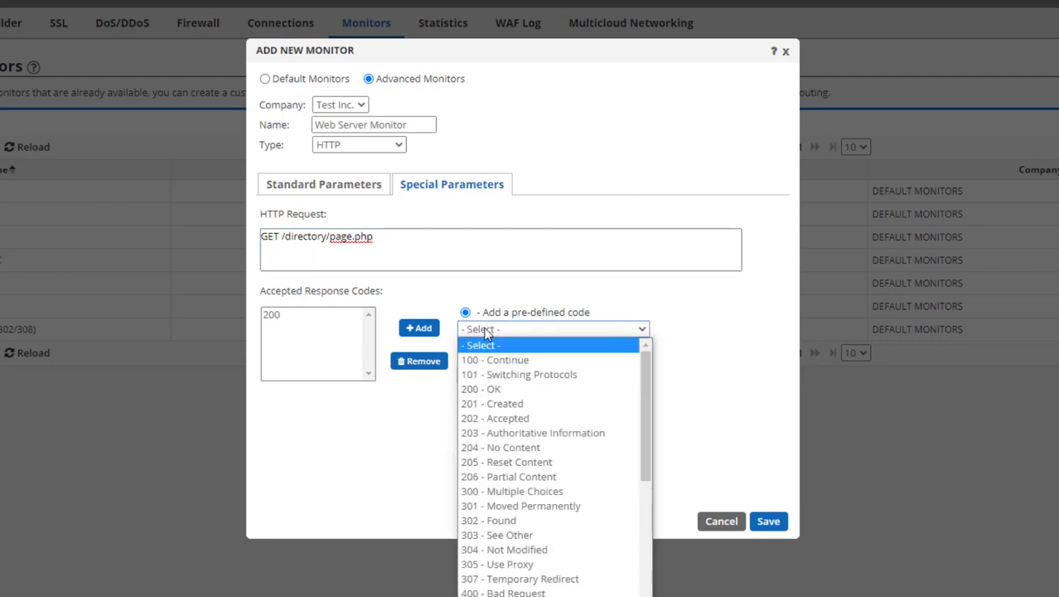
click(505, 521)
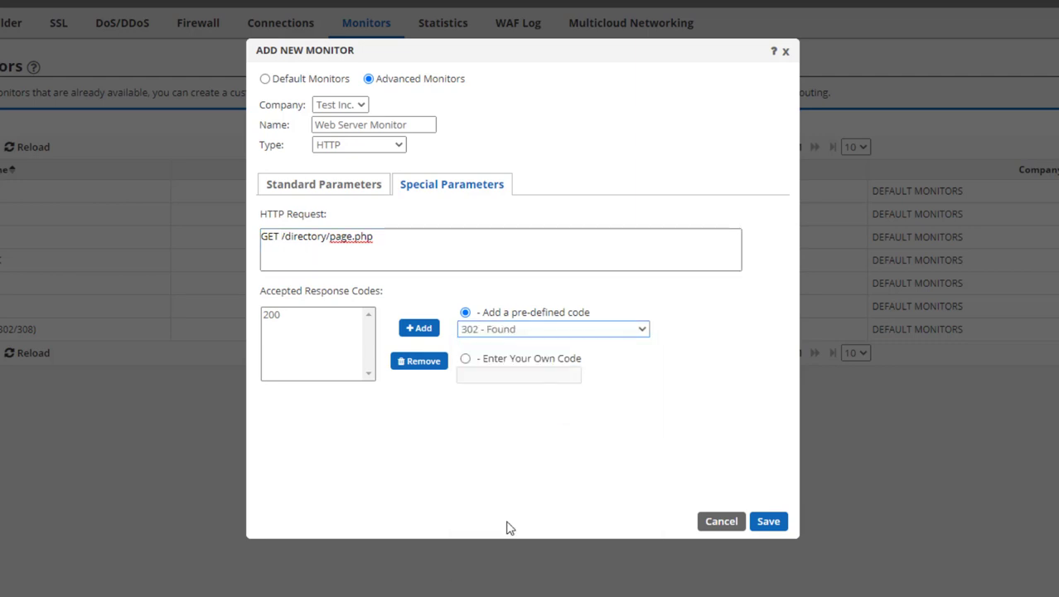
click(421, 331)
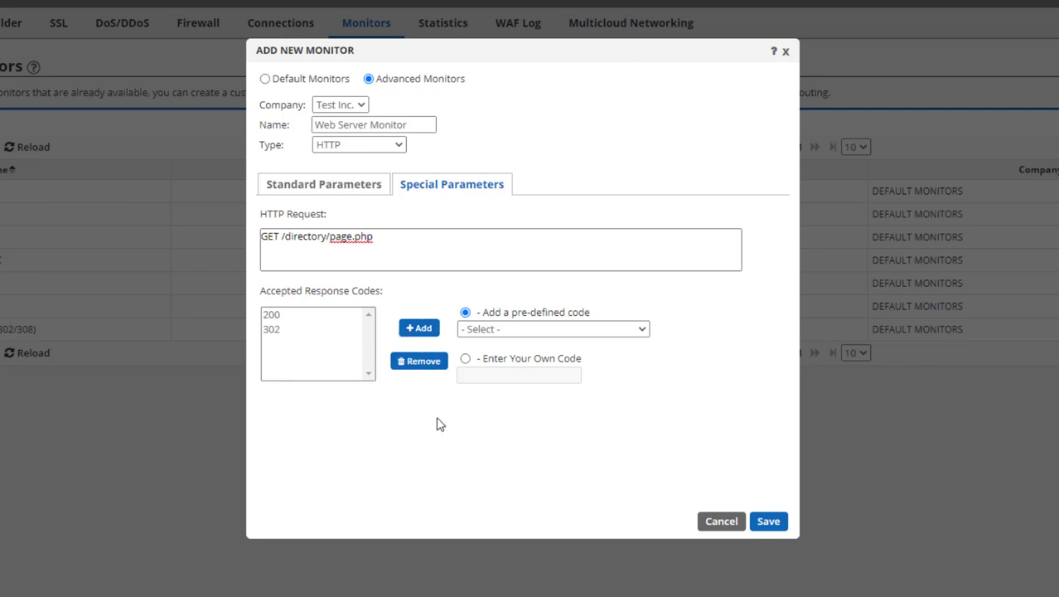
Try the HTTP-CONTENT monitor type with "ok" as its receive string.
click(394, 144)
click(375, 221)
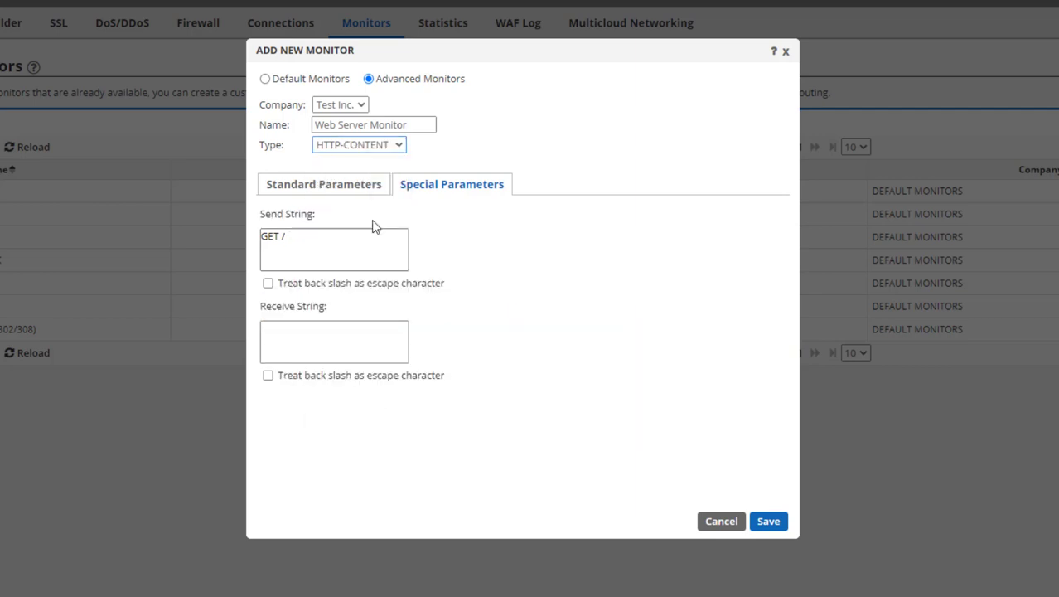
click(365, 325)
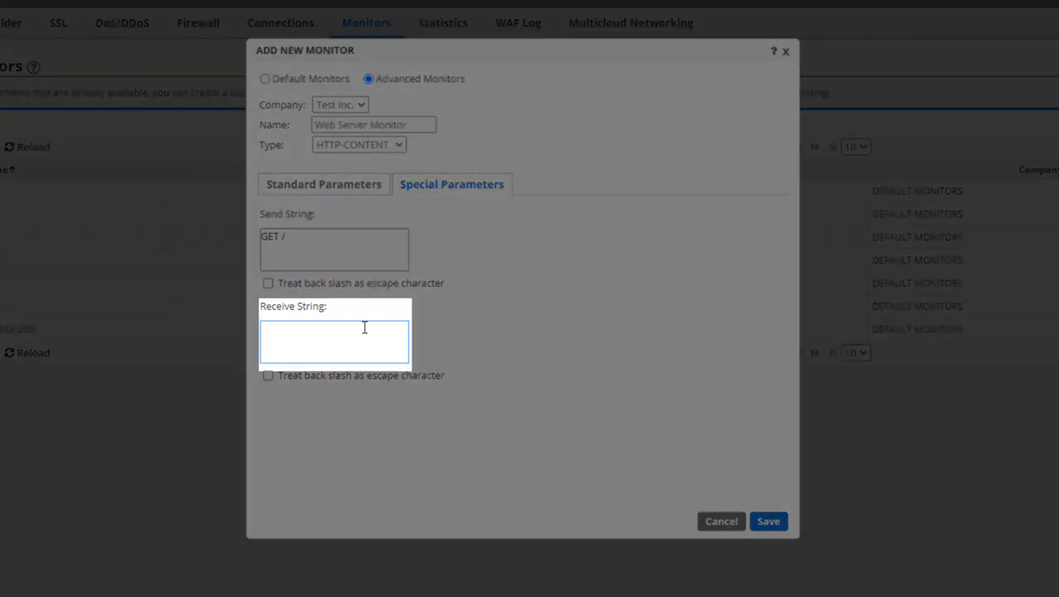
text(ok)
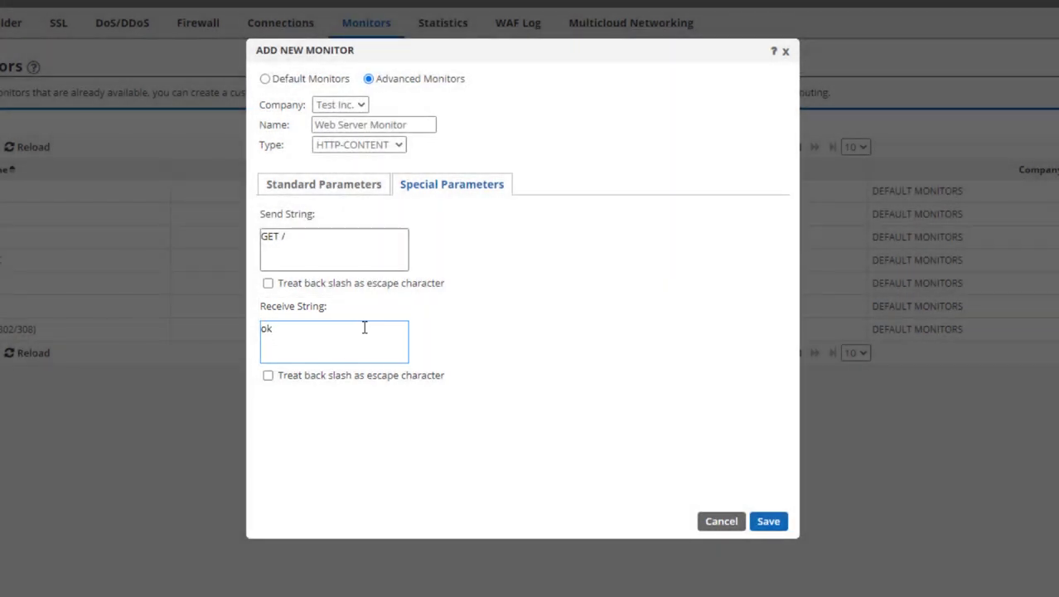
View the special parameters of the MYSQL and TCP monitor types, and return the type to HTTP.
click(382, 145)
click(351, 264)
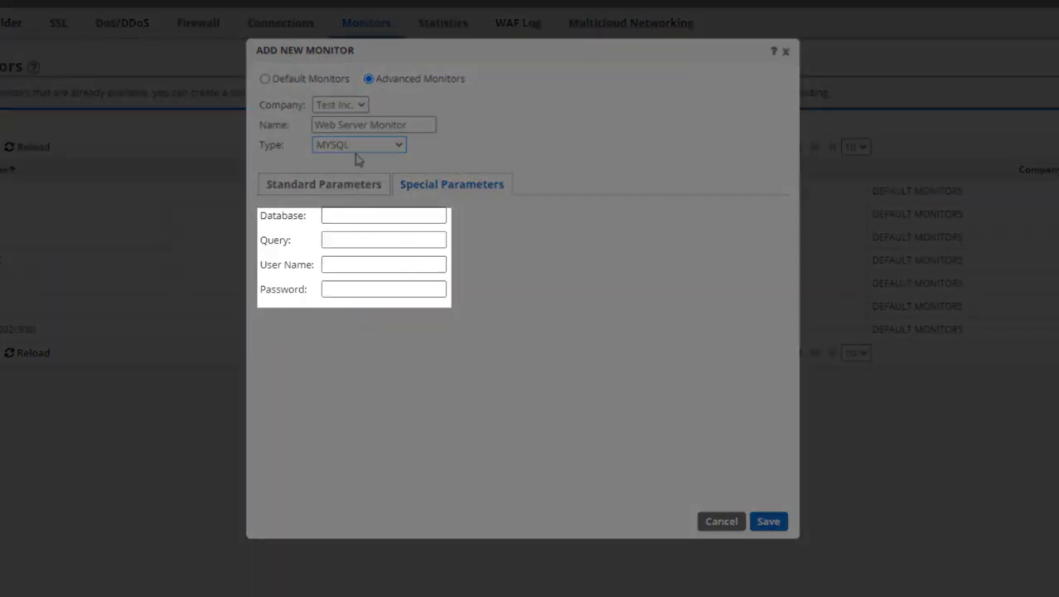
click(352, 149)
click(329, 395)
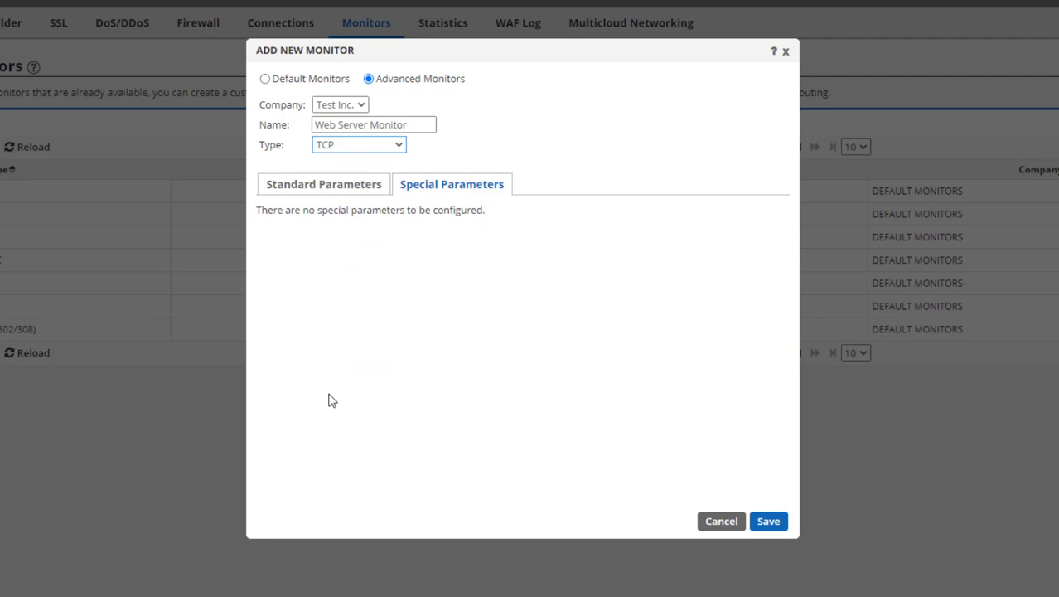
click(350, 146)
click(351, 203)
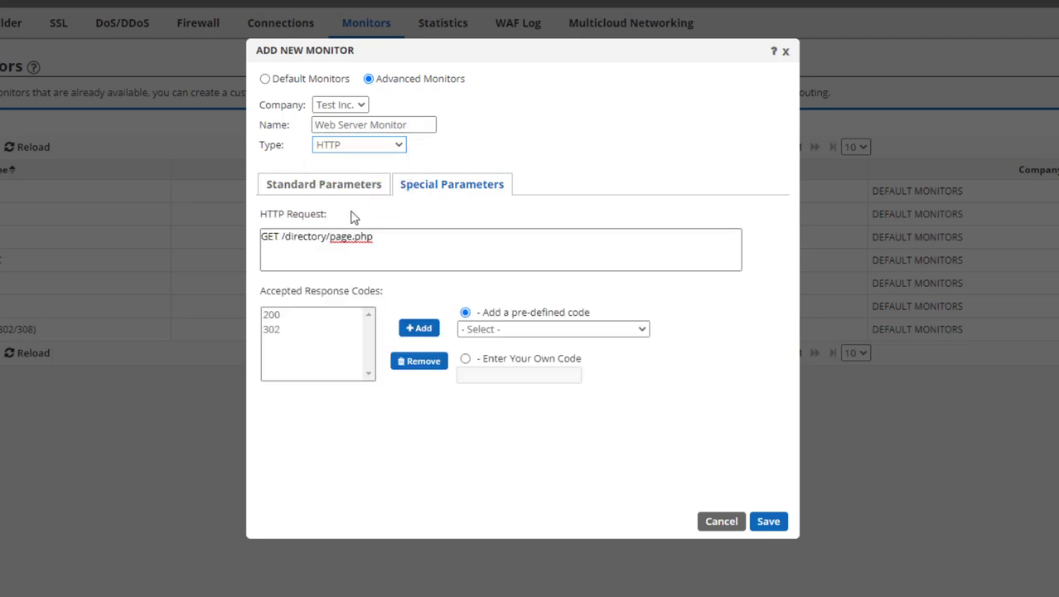
Save the new Web Server Monitor and dismiss the confirmation.
click(768, 522)
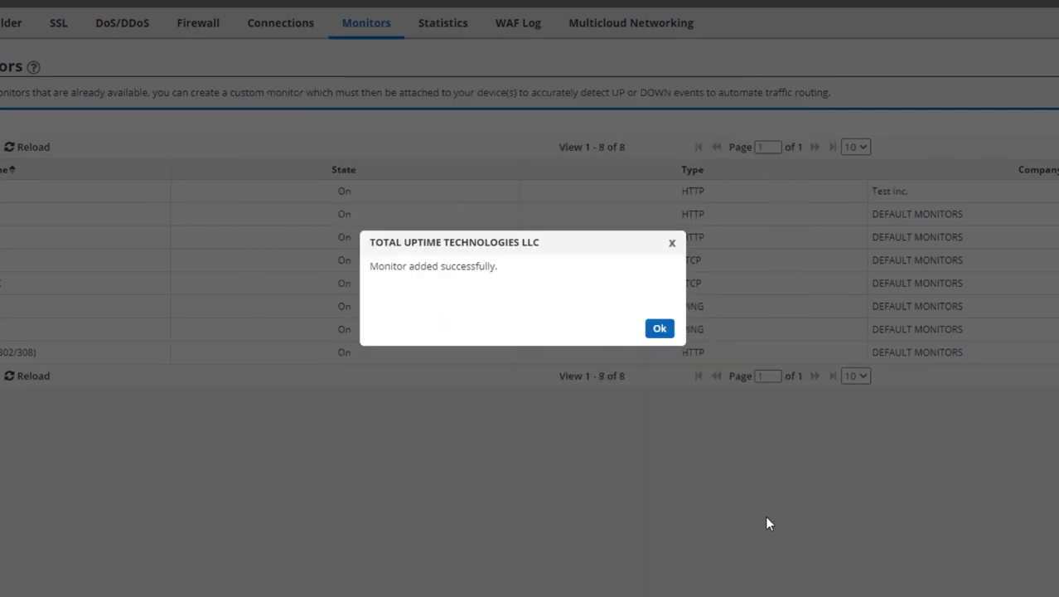
click(659, 328)
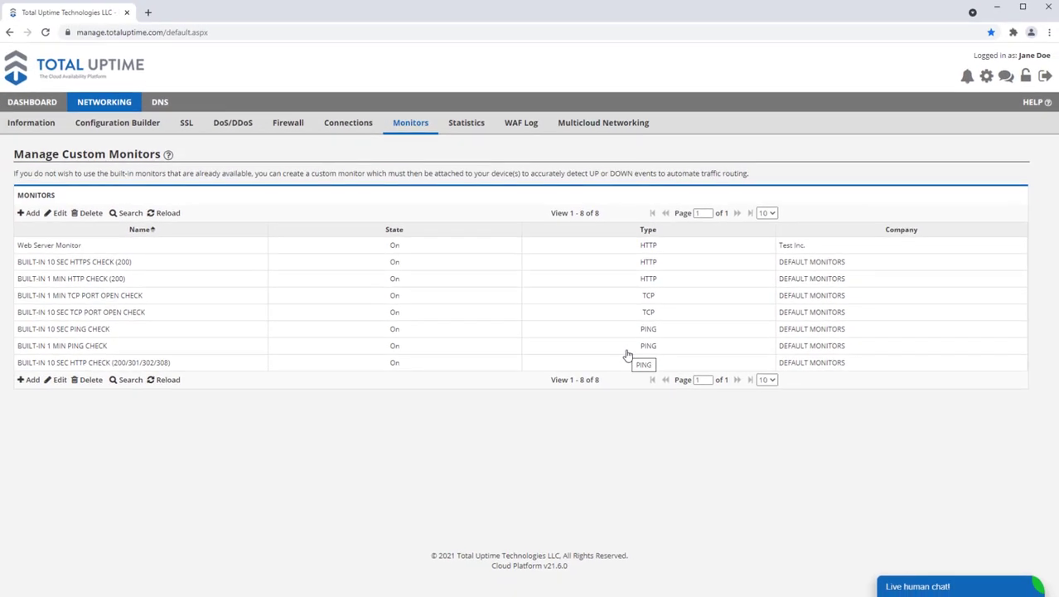